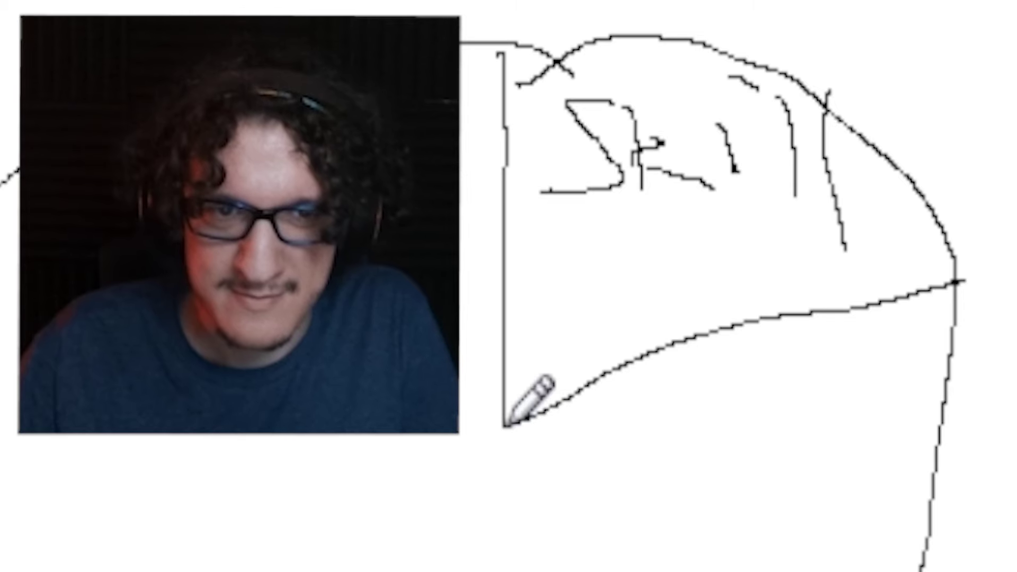
- Draw the lower edge of a new pie slice below Skill
{"action": "left_click_drag", "start_coordinate": [571, 331], "coordinate": [744, 342]}
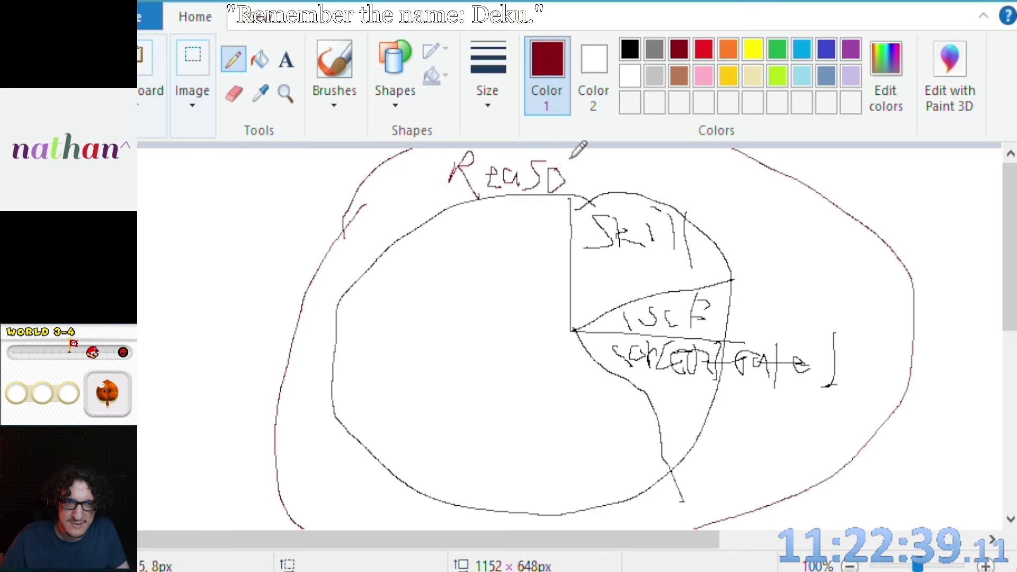
- Write the final letter of 'Reason' on the outer dark red circle
{"action": "left_click_drag", "start_coordinate": [570, 190], "coordinate": [587, 189]}
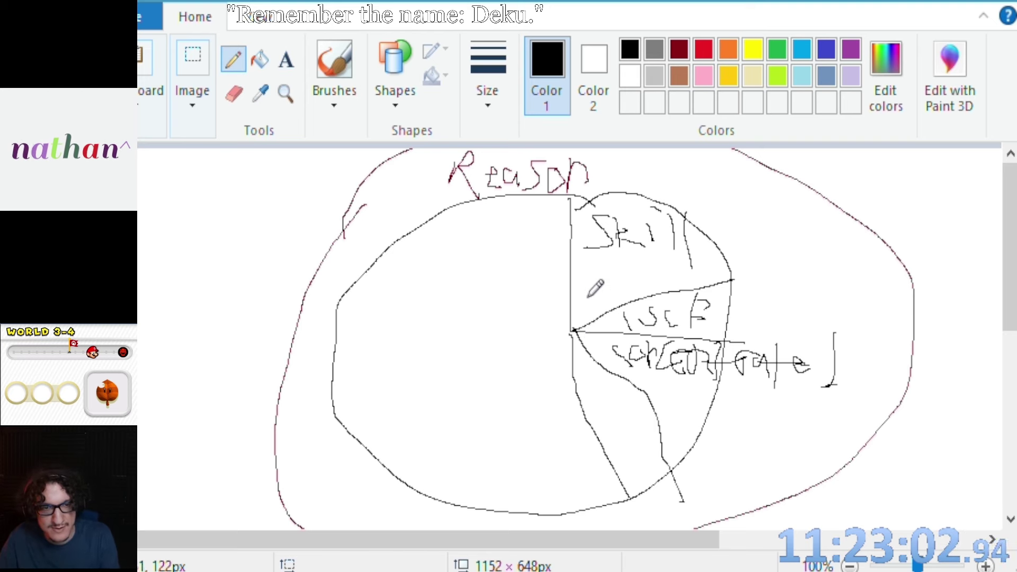
- Draw a line dividing the lower slices, then undo that stroke
{"action": "key", "text": "ctrl+z"}
{"action": "left_click_drag", "start_coordinate": [573, 332], "coordinate": [648, 497]}
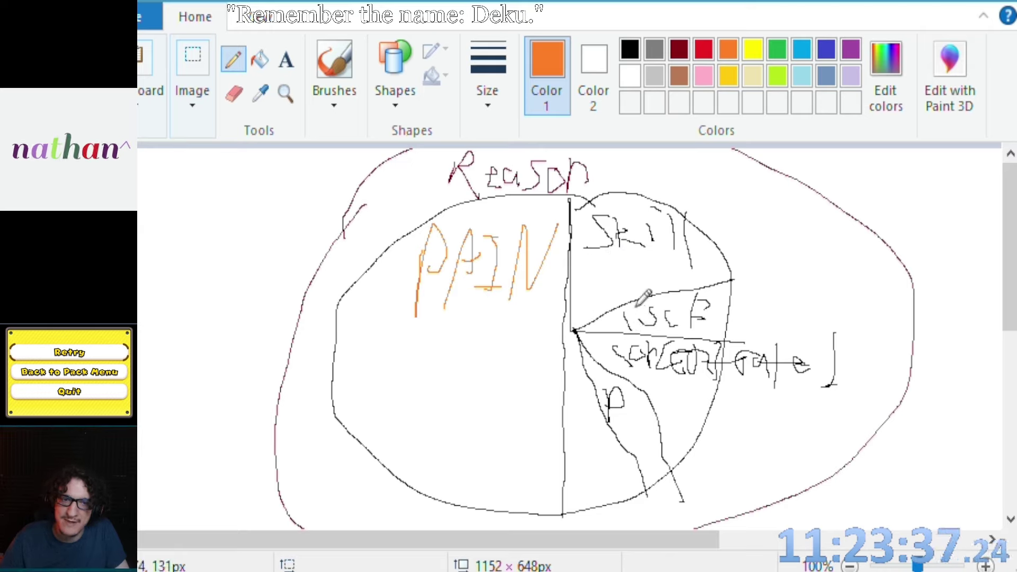
- Erase parts of the lower-right slices and add a short mark right of the second slice
{"action": "left_click", "coordinate": [234, 93]}
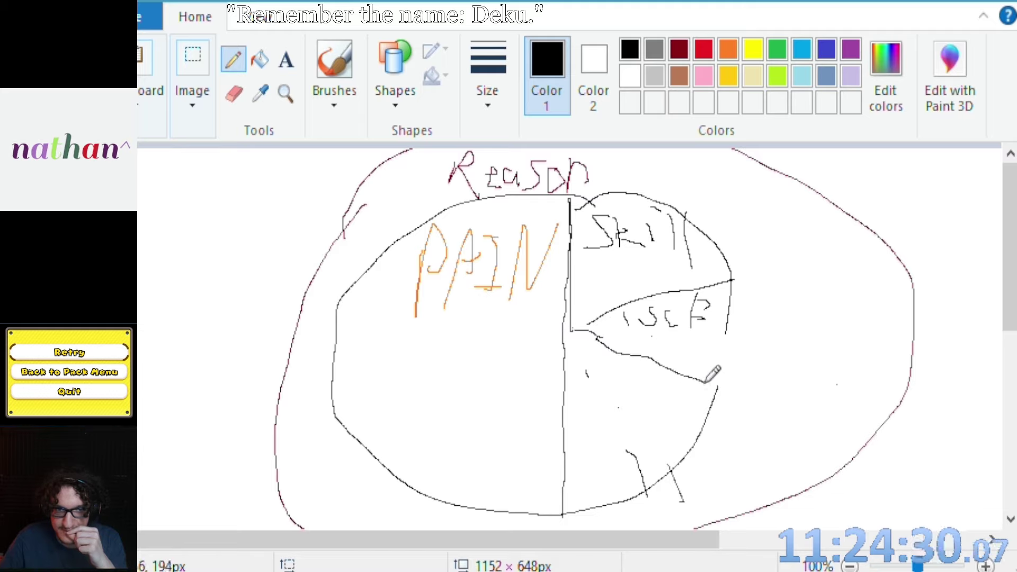
{"action": "left_click_drag", "start_coordinate": [732, 338], "coordinate": [729, 320]}
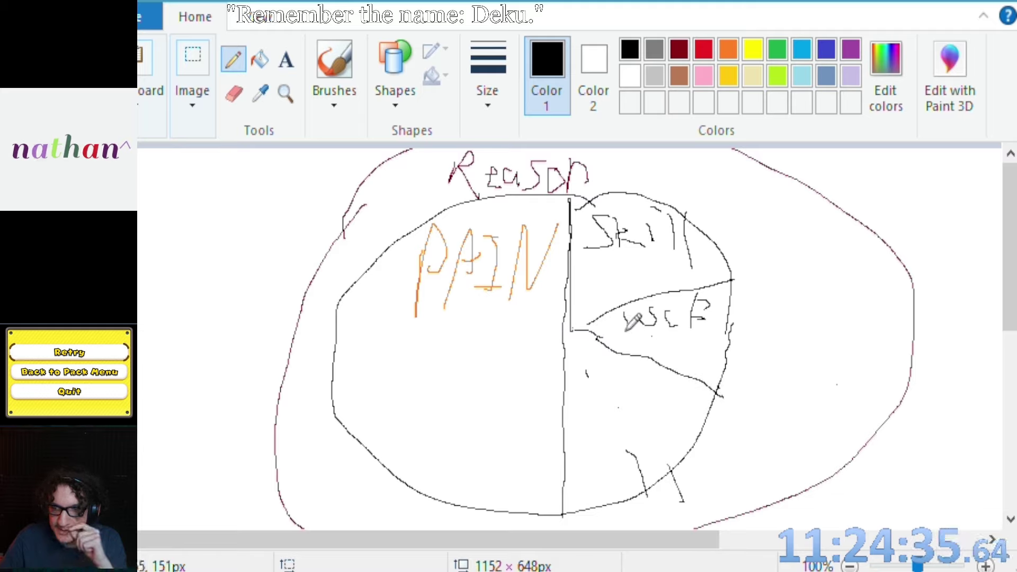